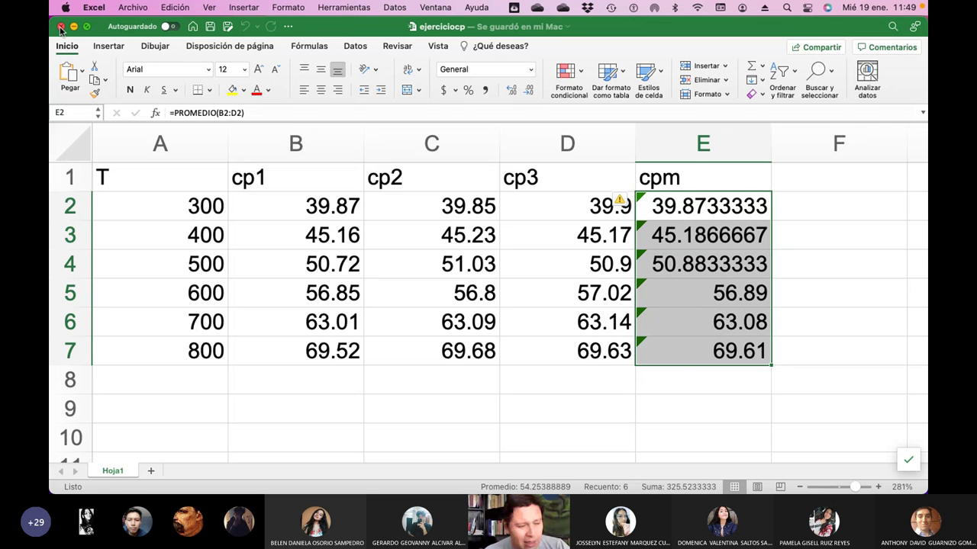
Close the ejerciciocp workbook and duplicate ejerciciocp.xlsx in the RWD folder
click(61, 26)
click(235, 212)
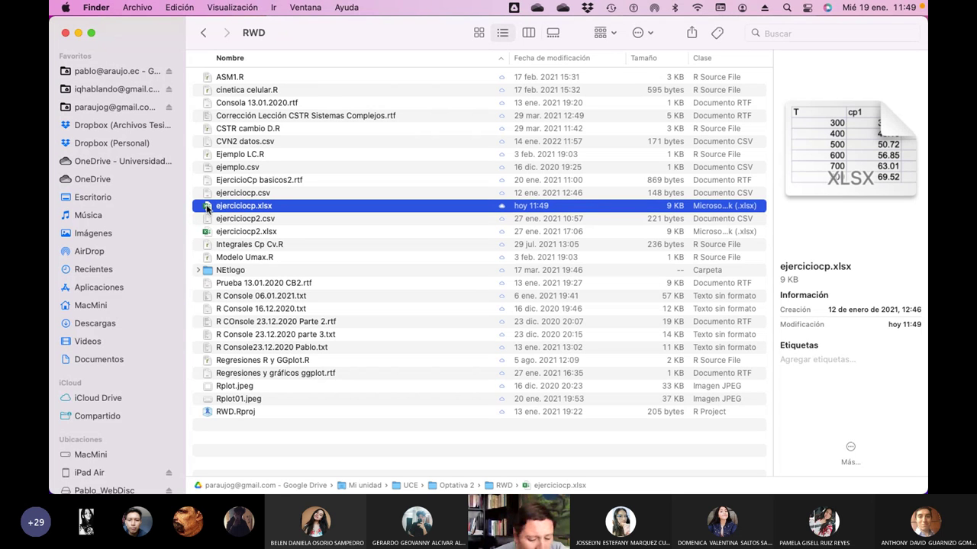
key(super+d)
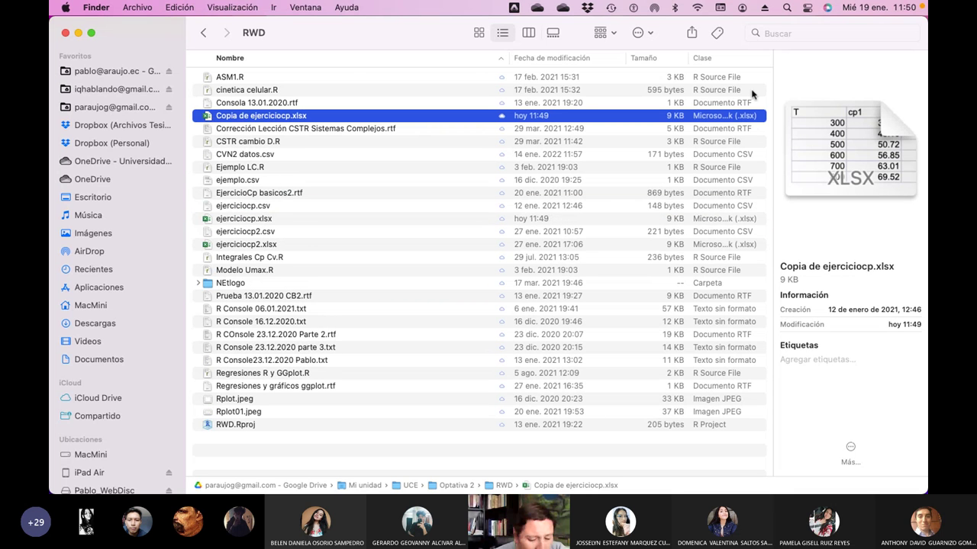
Remove the cpm averages in column E of Copia de ejerciciocp.xlsx, then save and close the workbook
double_click(257, 119)
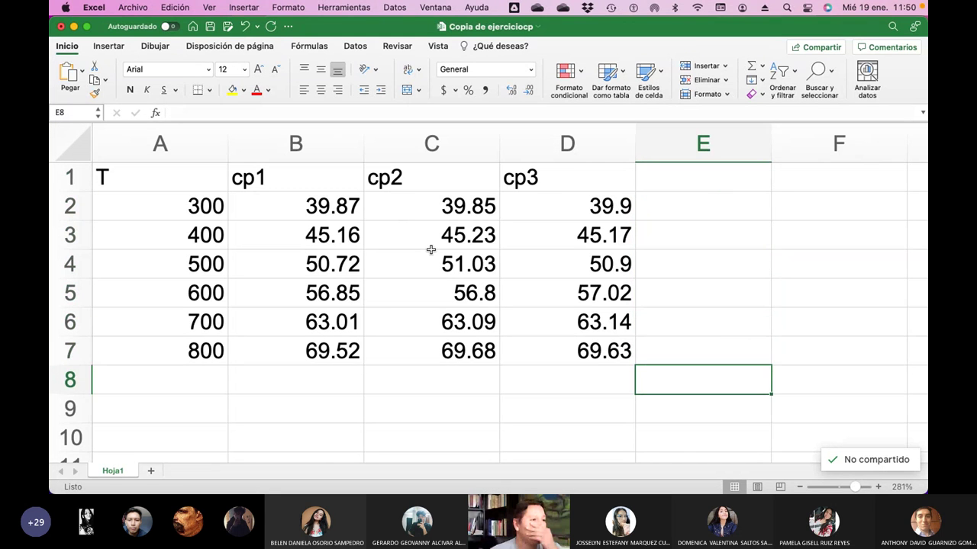
click(209, 27)
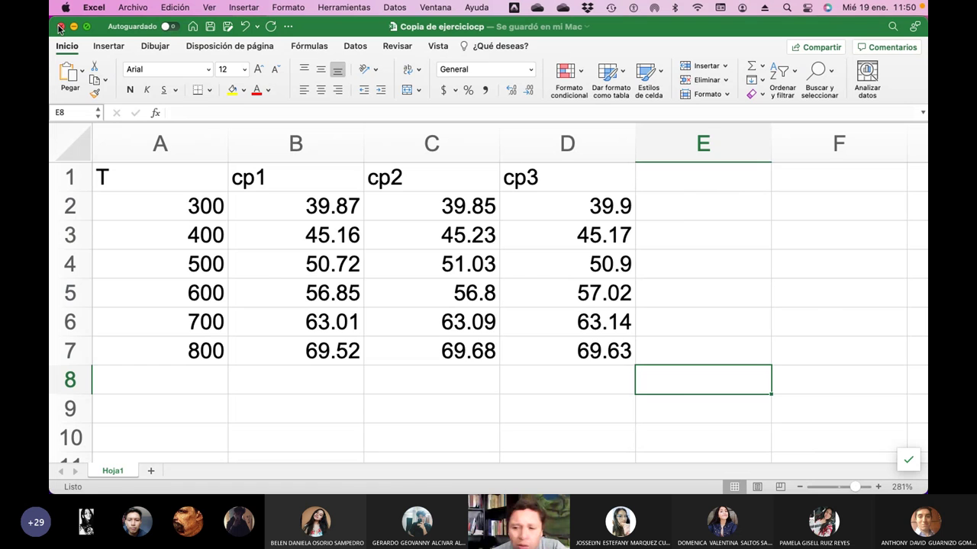
click(60, 28)
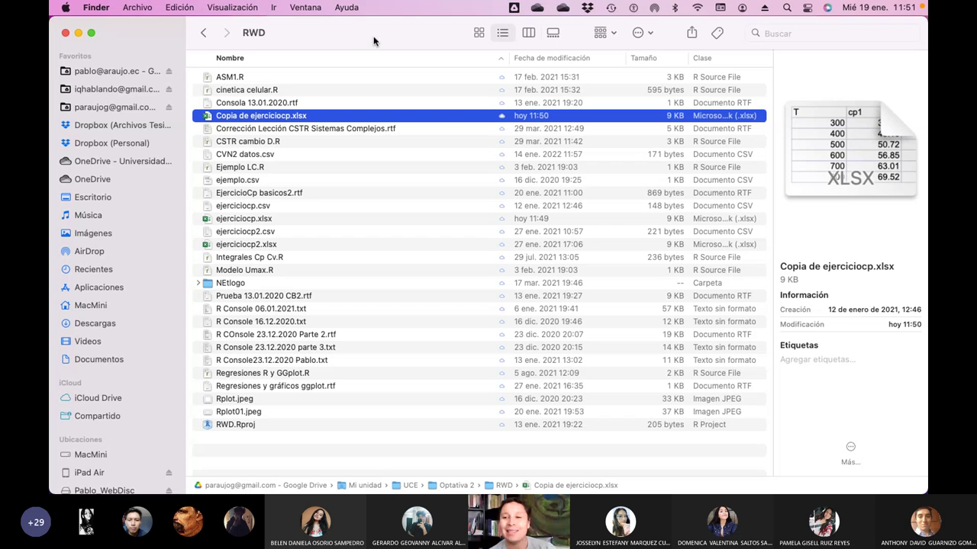
Reopen Copia de ejerciciocp.xlsx and save it in the RWD folder as Copia de ejerciciocp.csv in the comma-separated values format
double_click(260, 116)
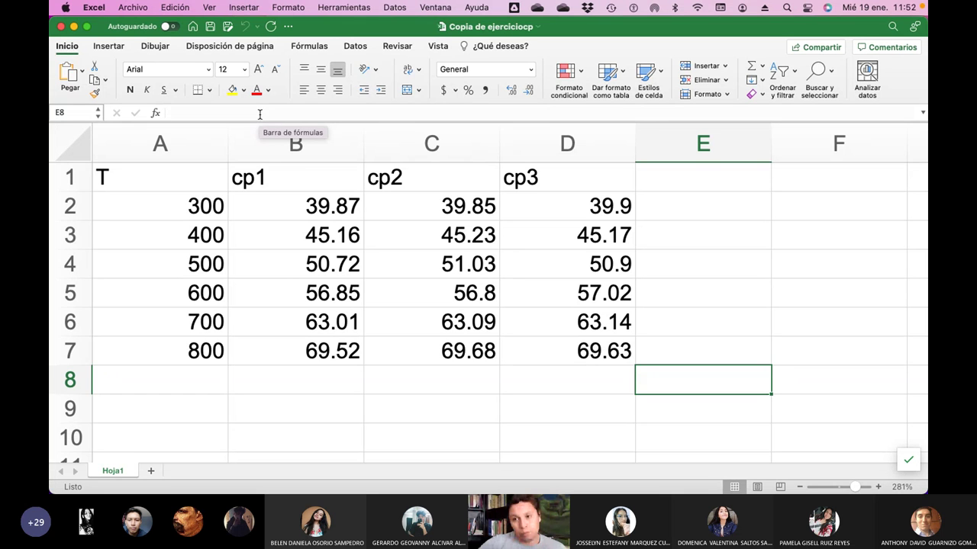
click(136, 9)
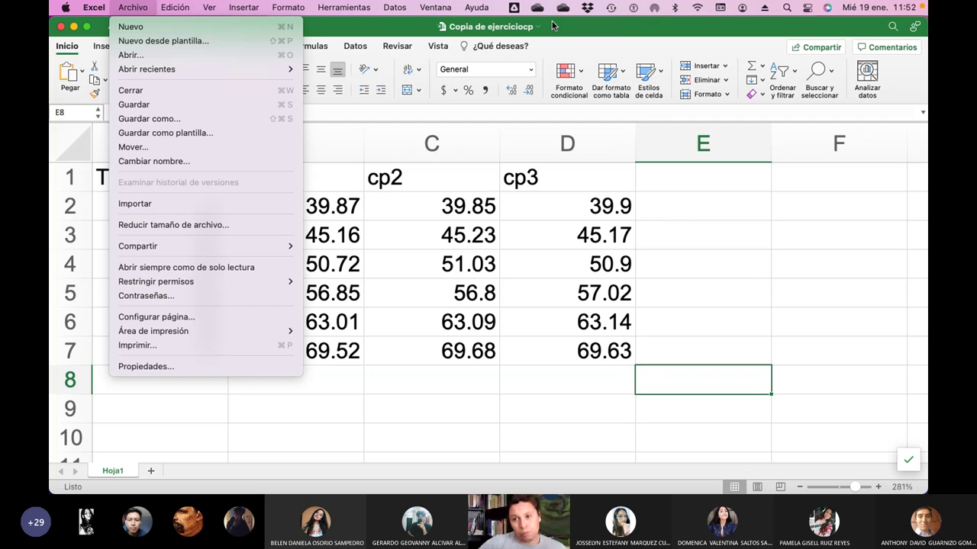
click(409, 313)
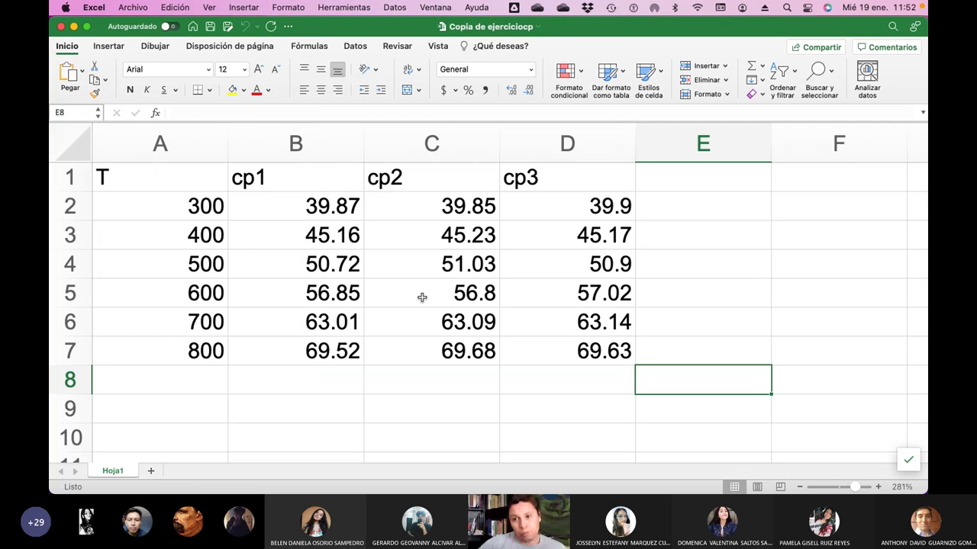
click(134, 7)
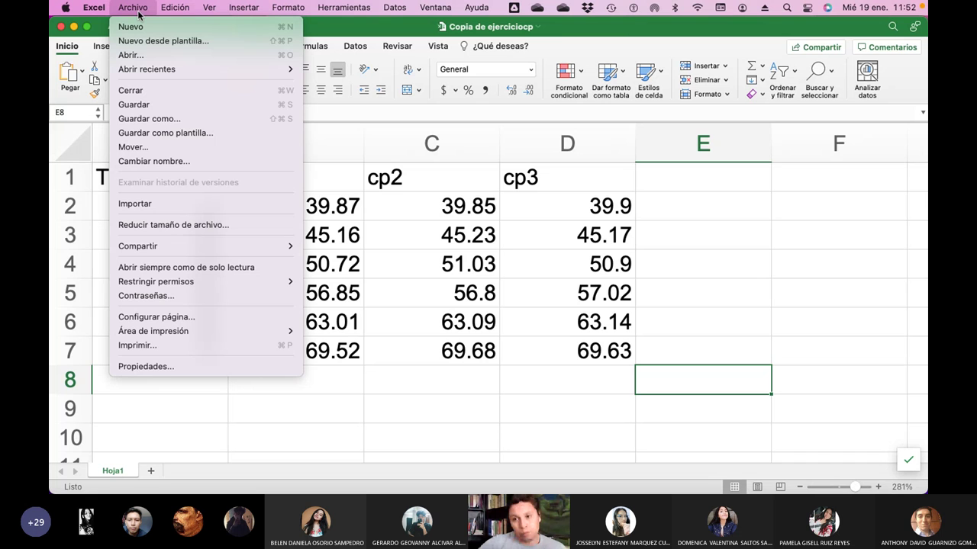
click(186, 120)
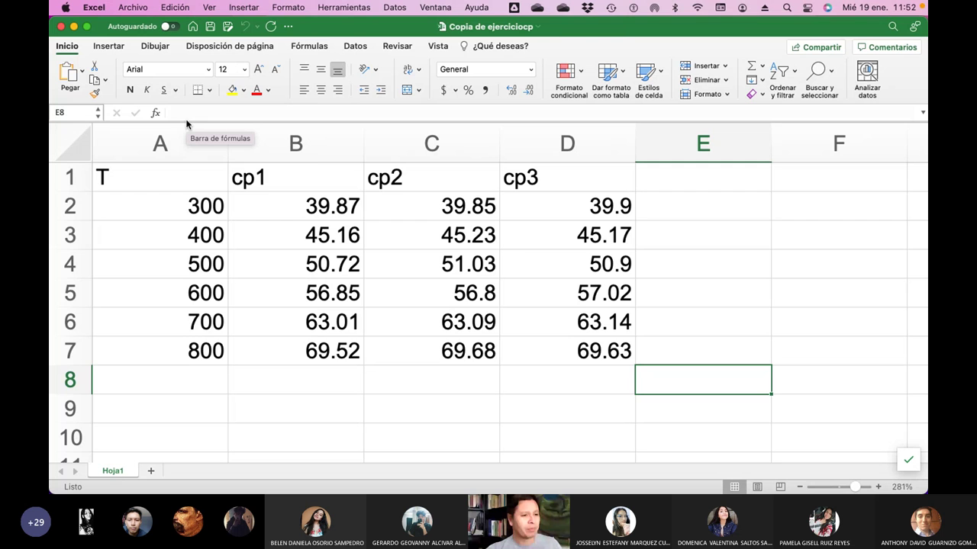
key(super+shift+s)
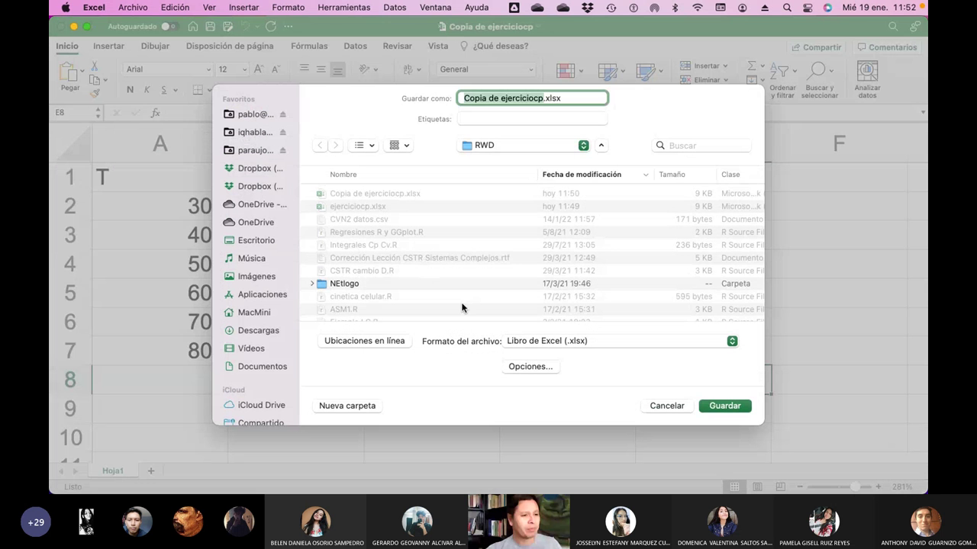
click(615, 342)
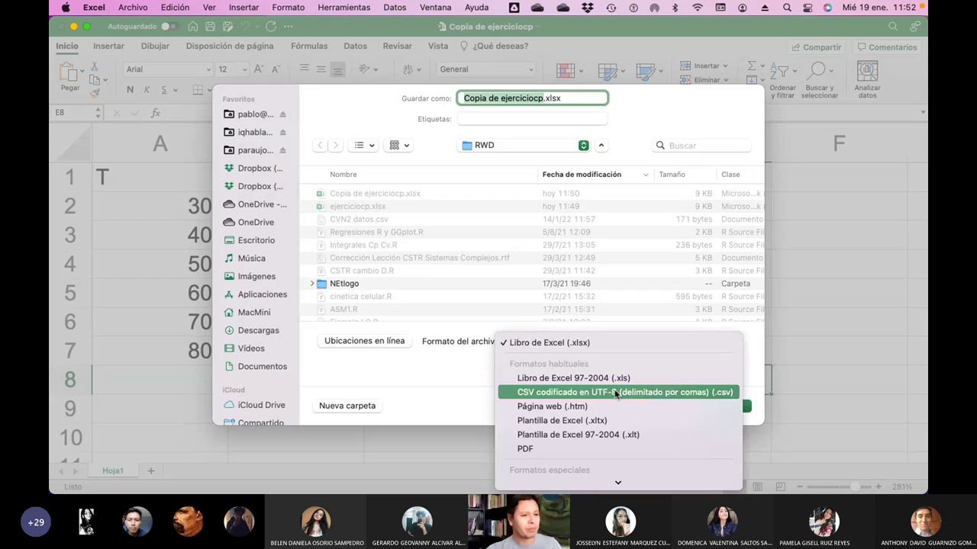
scroll(615, 393, down, 5)
scroll(615, 393, down, 5)
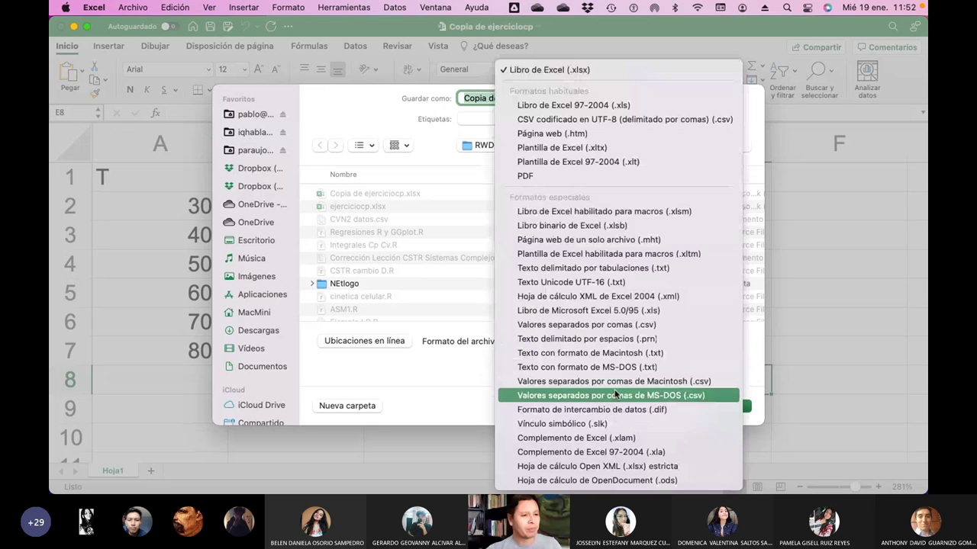
click(672, 326)
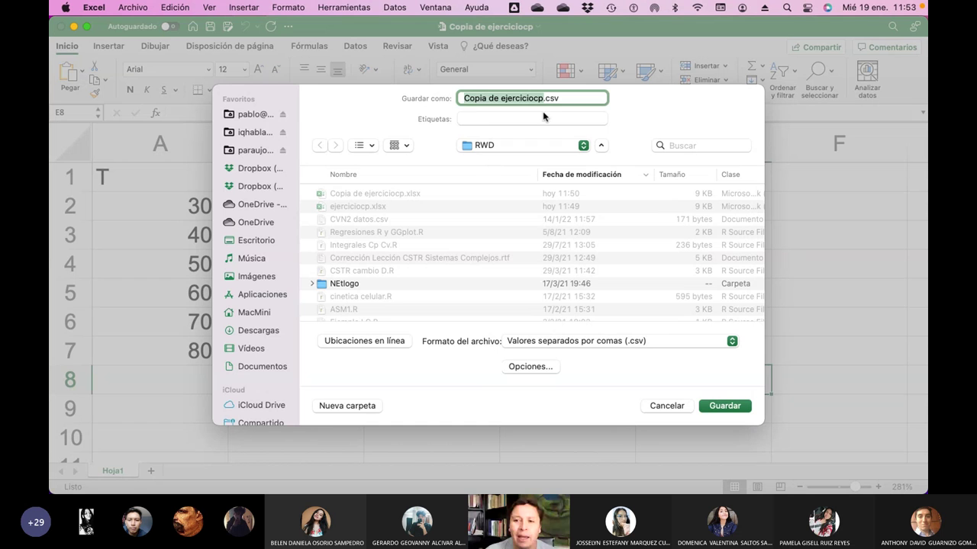
click(726, 405)
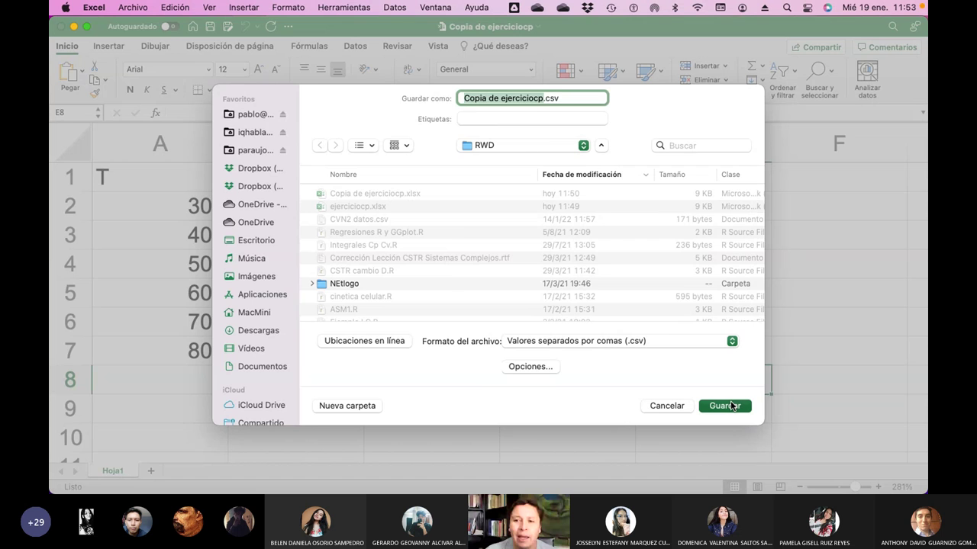
click(725, 405)
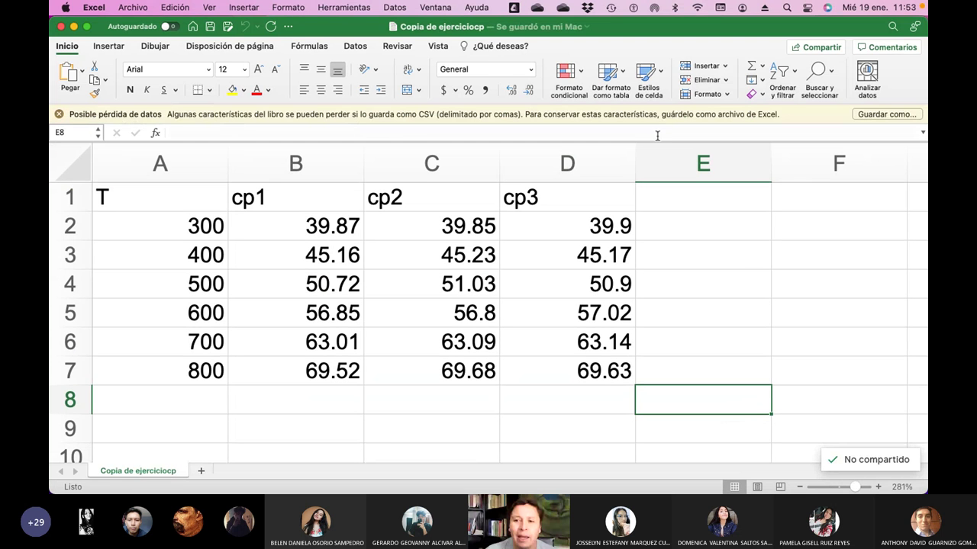
click(59, 115)
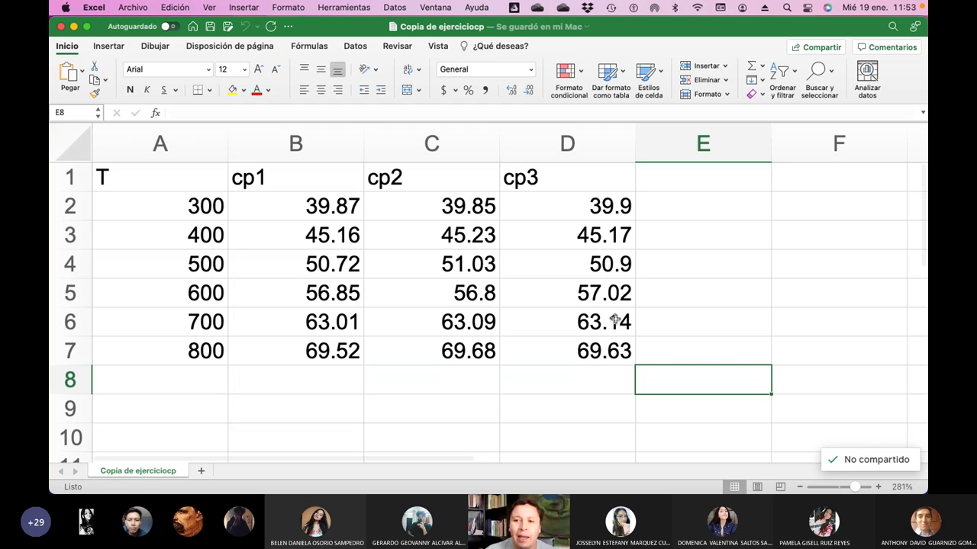
Save the sheet once more as Copia de ejerciciocp.csv with comma-separated values in RWD, replacing the existing file
click(131, 10)
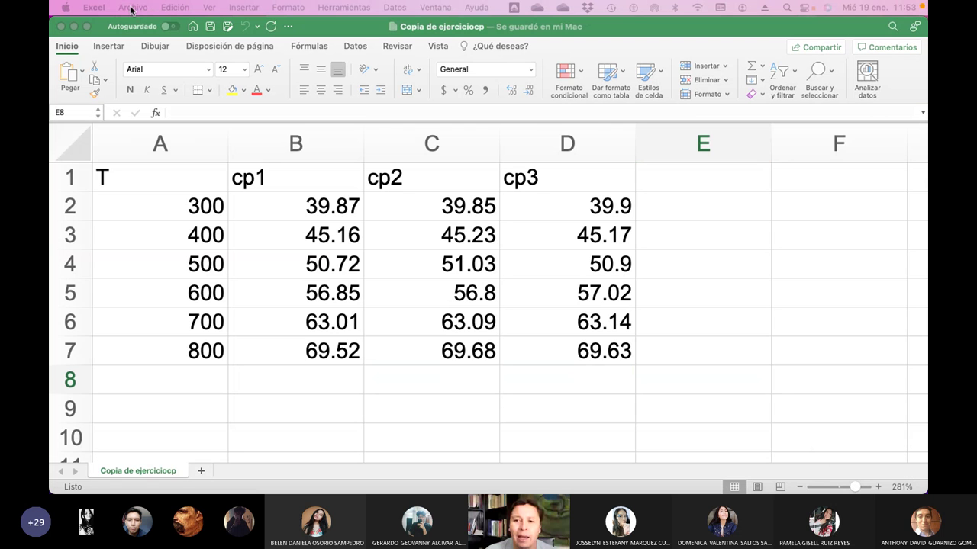
click(132, 9)
click(149, 119)
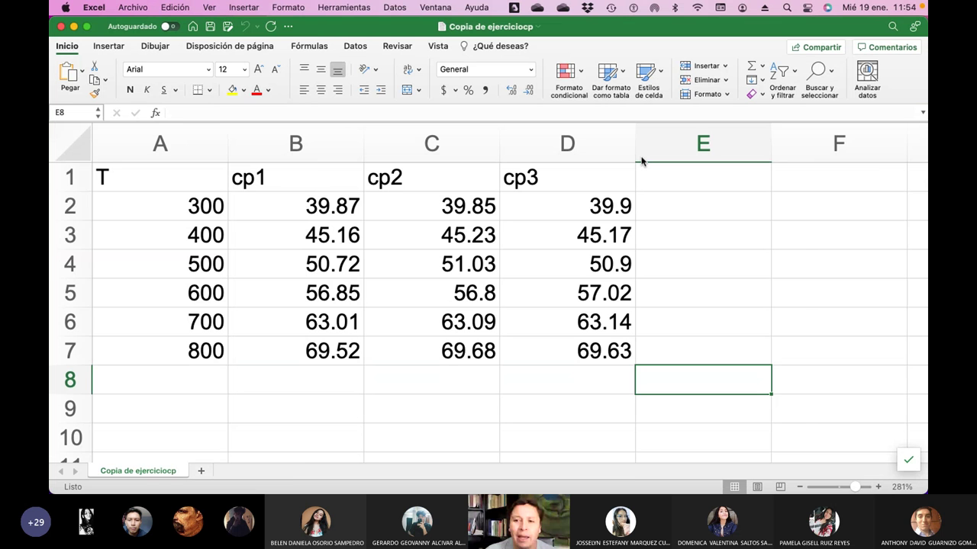
key(super+shift+s)
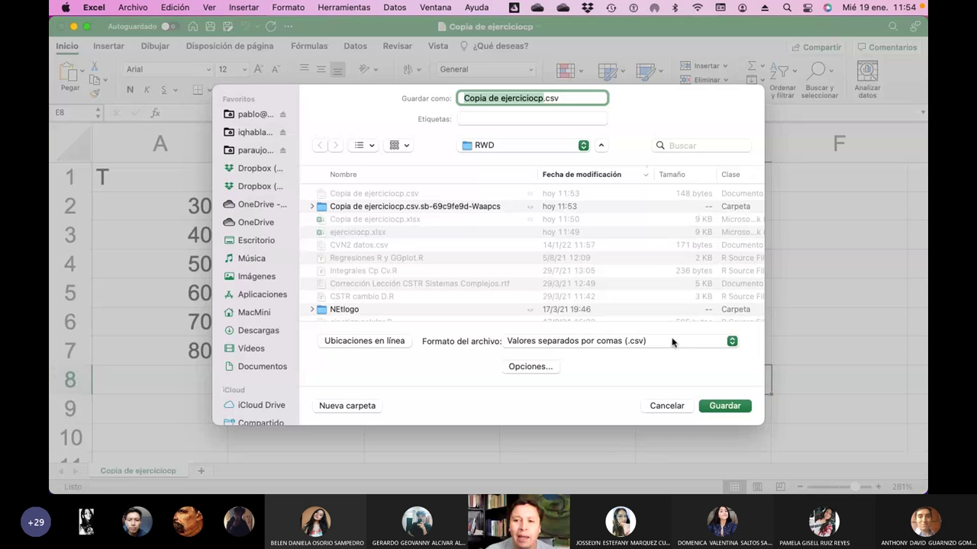
click(671, 341)
click(671, 342)
click(516, 146)
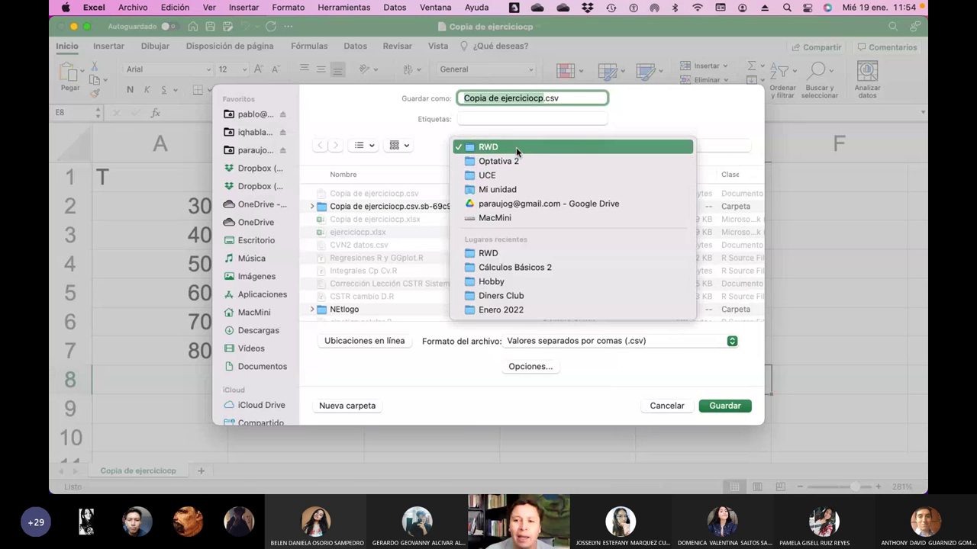
click(517, 149)
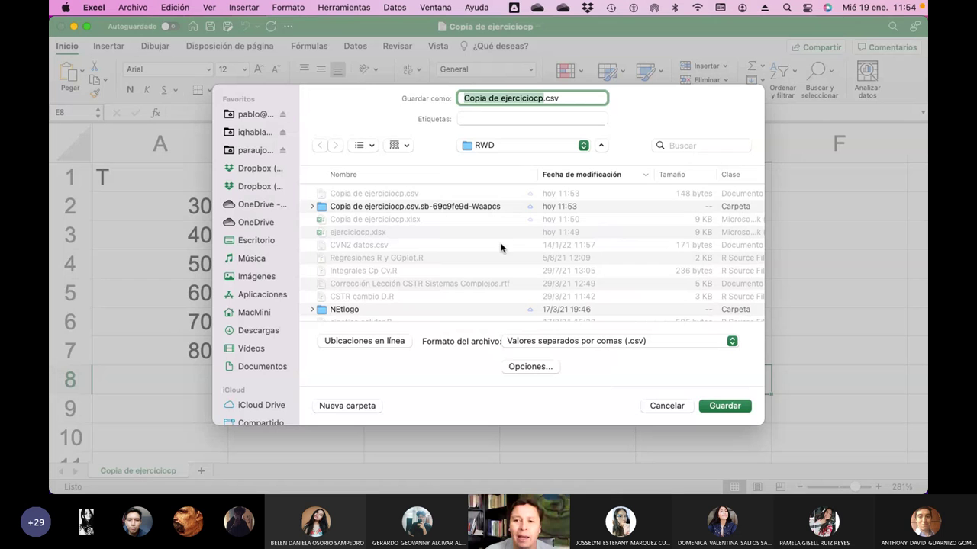
click(734, 409)
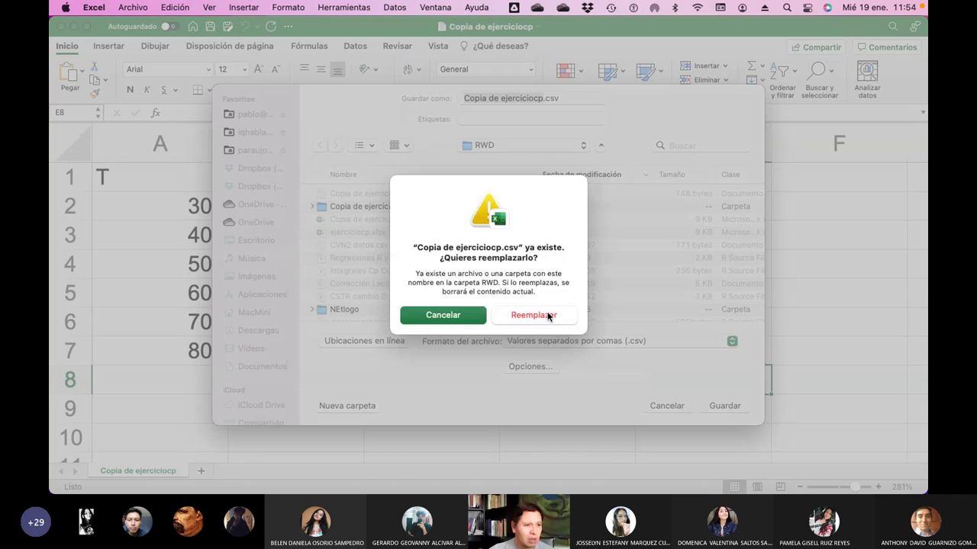
click(546, 315)
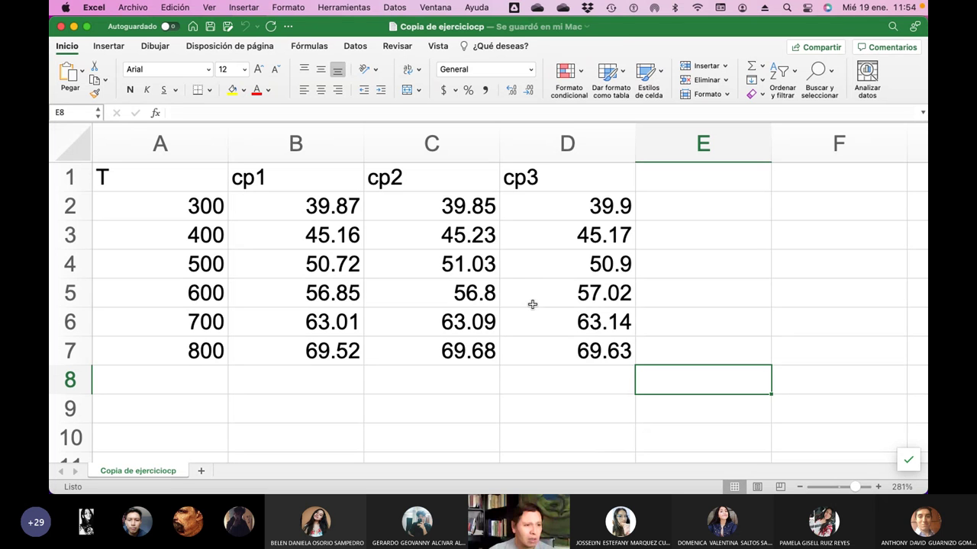
Move the RWD folder window to Escritorio 21 and switch to RStudio
key(ctrl+Up)
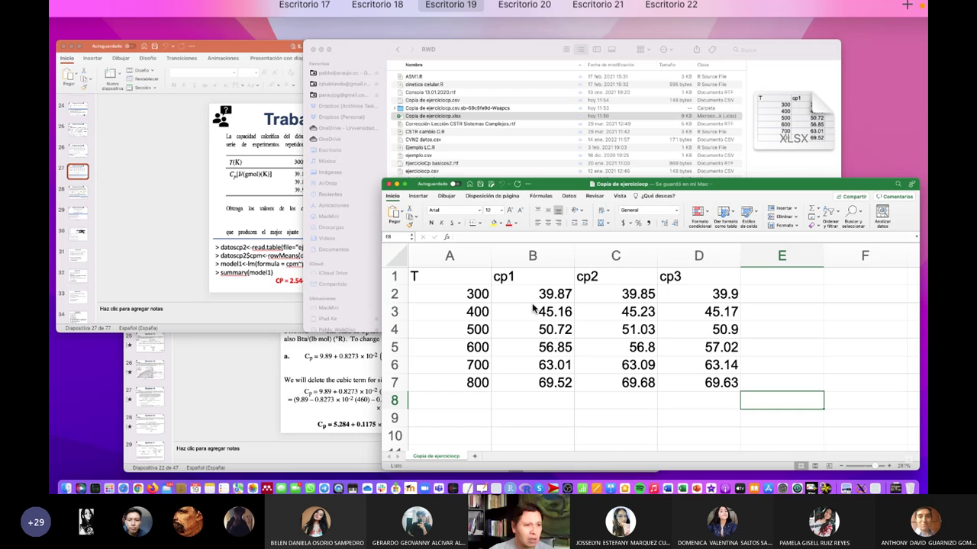
mouse_move(517, 42)
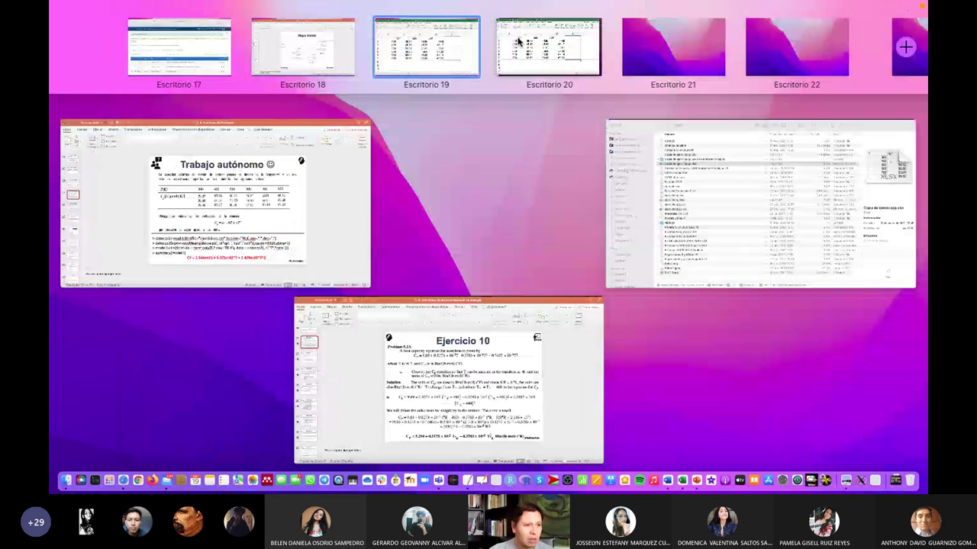
drag(694, 176, 675, 49)
click(765, 74)
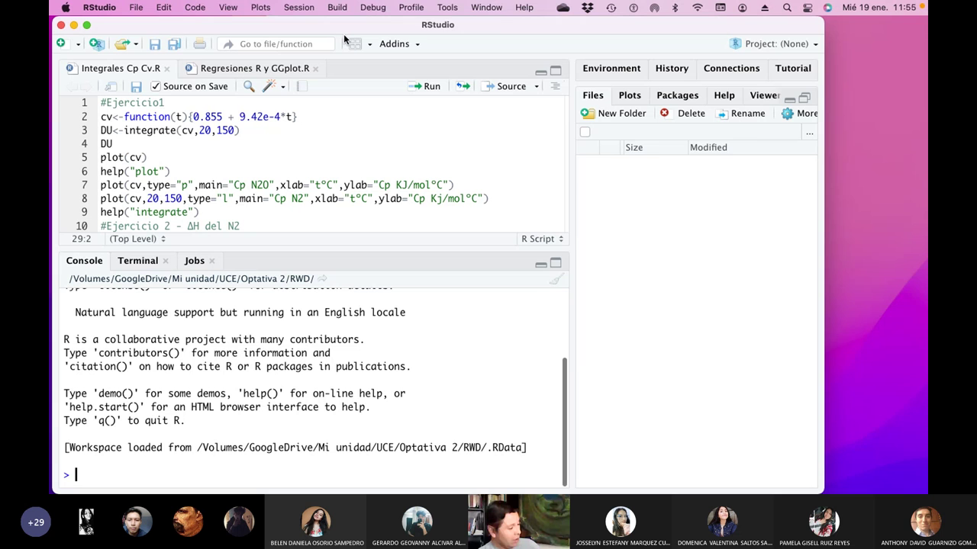
Enlarge the RStudio window and widen the Files pane to show each file's size and modification date
drag(823, 493, 926, 486)
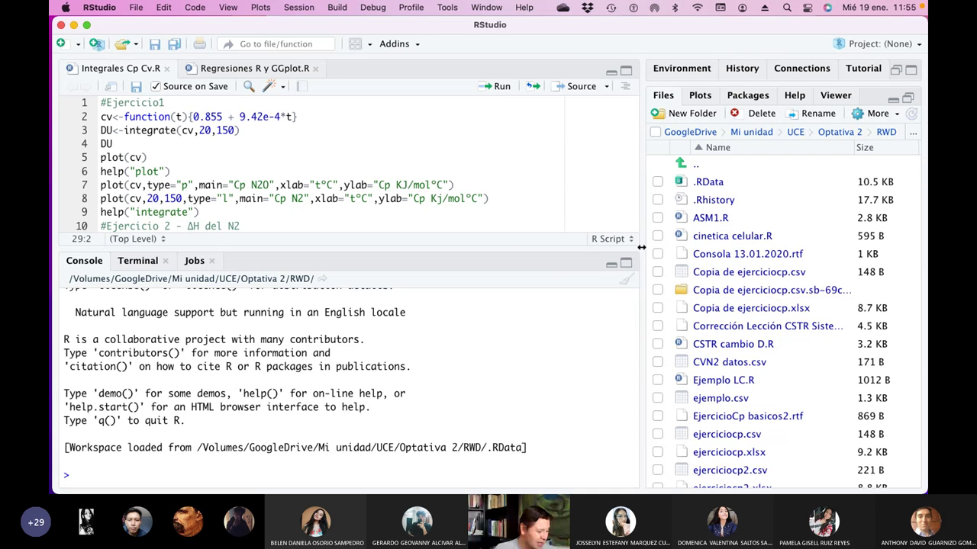
drag(641, 247, 637, 247)
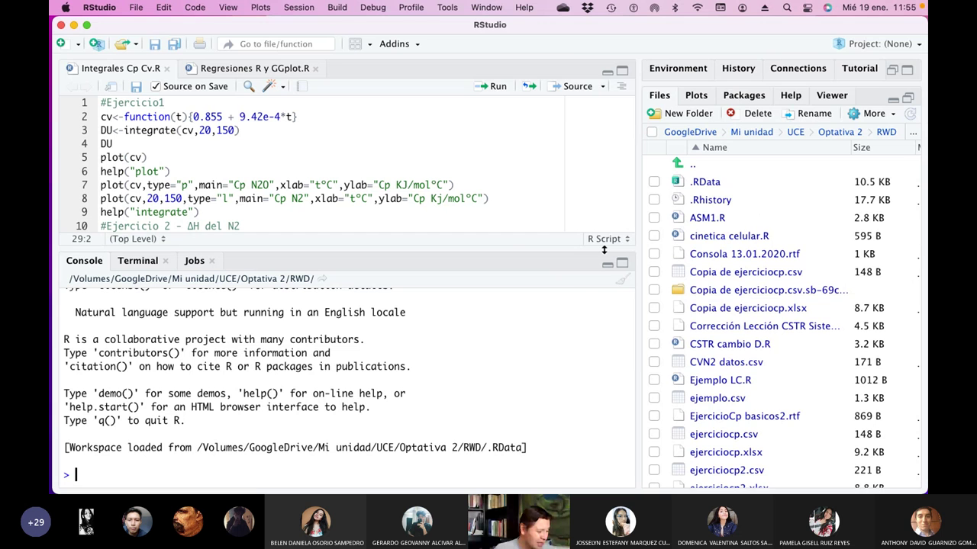
drag(604, 250, 549, 258)
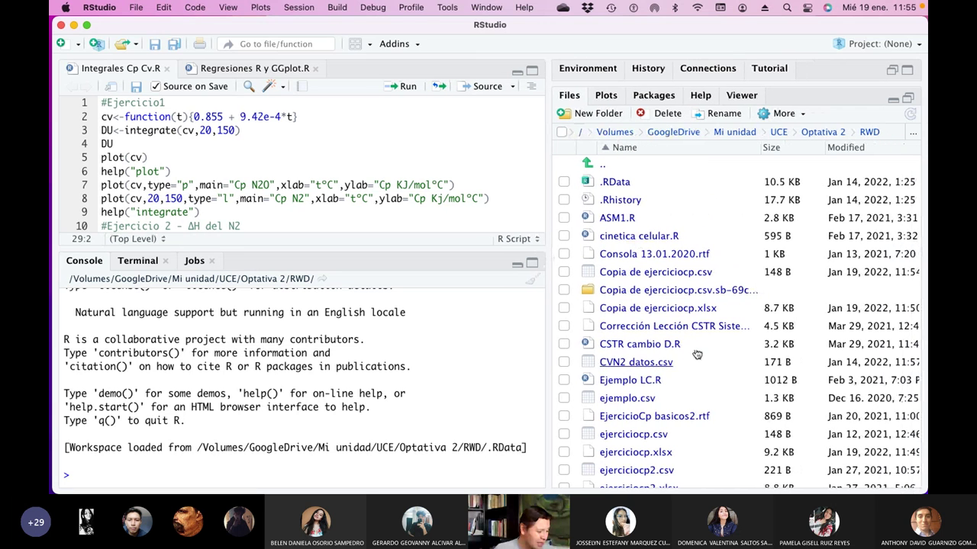